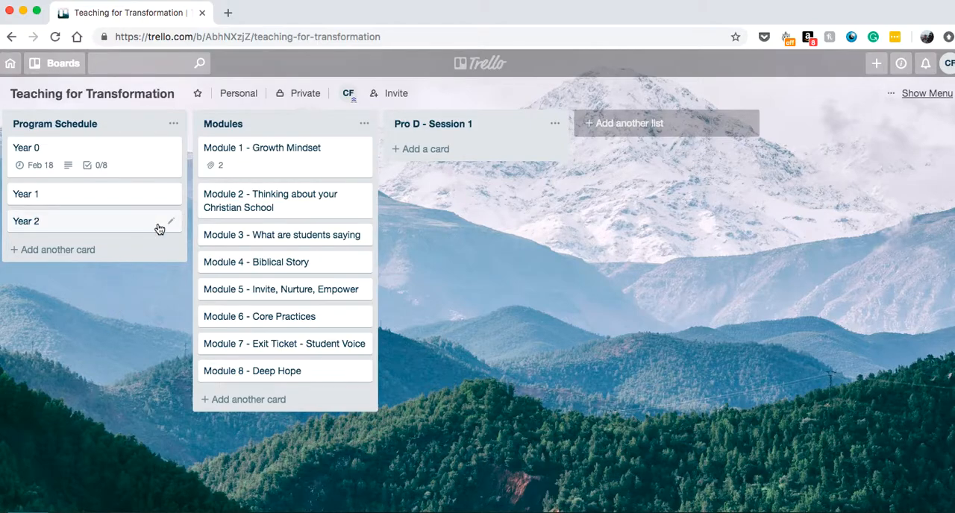
Reopen the Teaching for Transformation board from the boards overview and review the Year 0 card's description and checklists
click(11, 65)
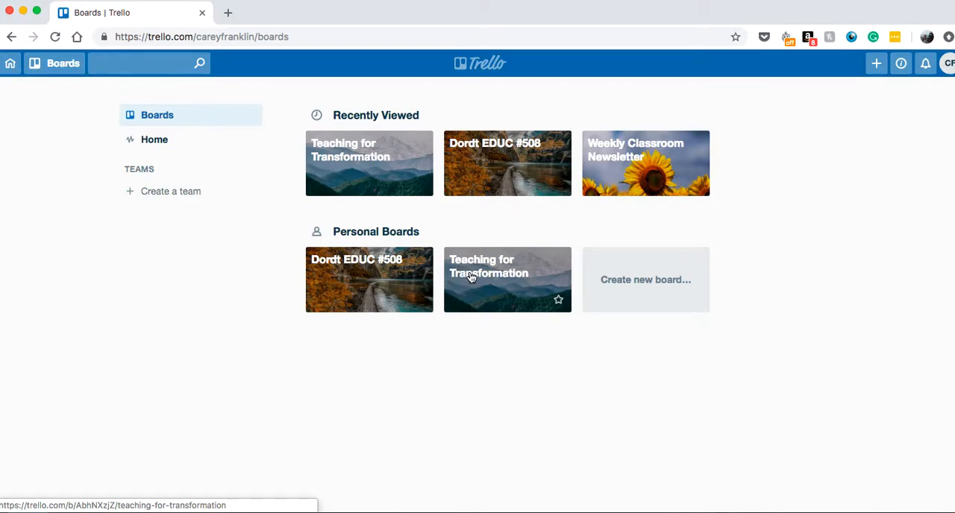
click(471, 277)
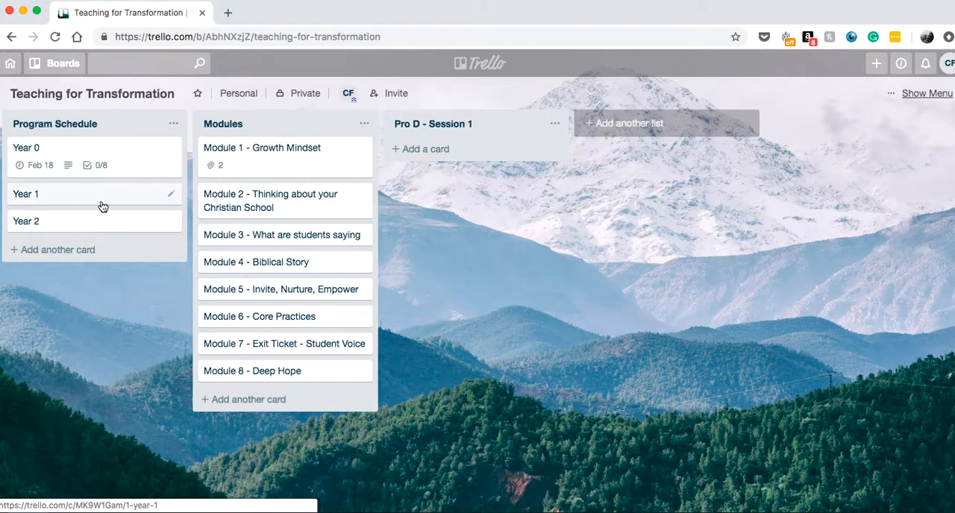
click(101, 152)
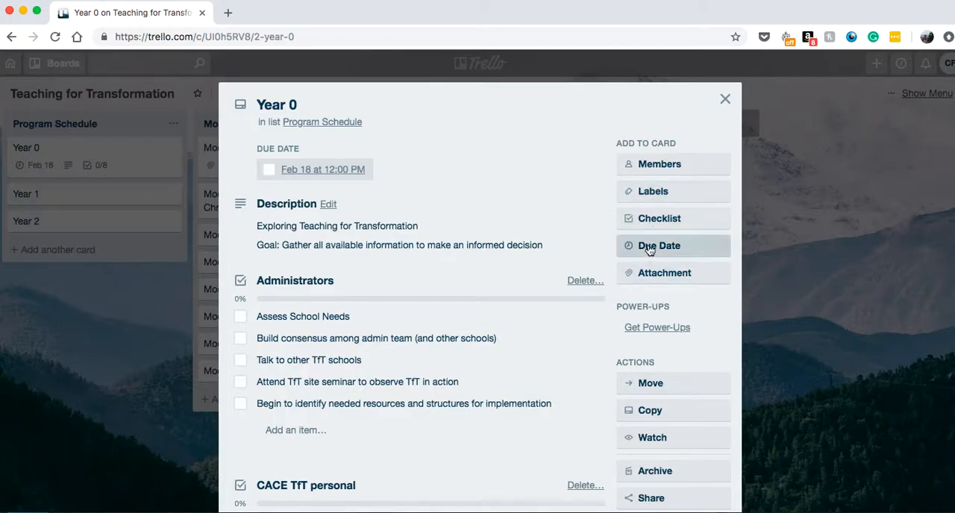
scroll(355, 255, down, 2)
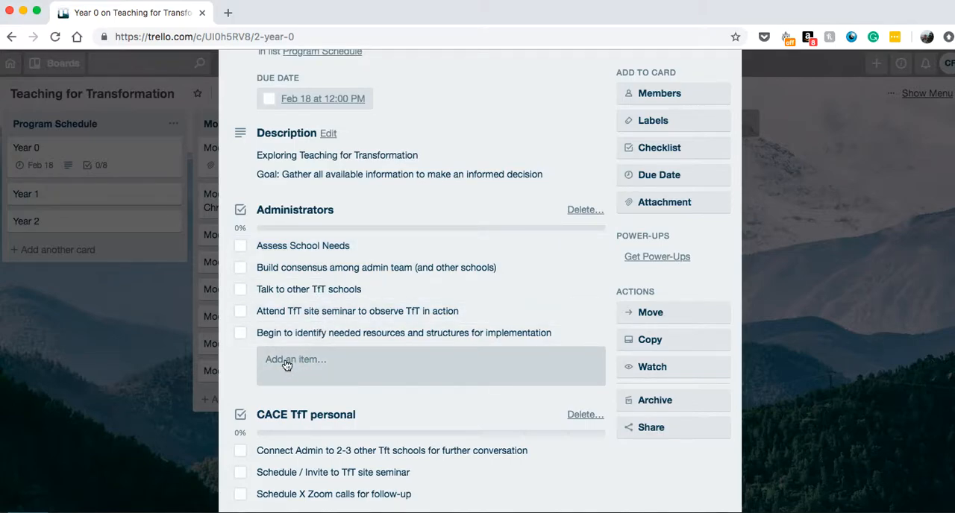
scroll(286, 363, down, 2)
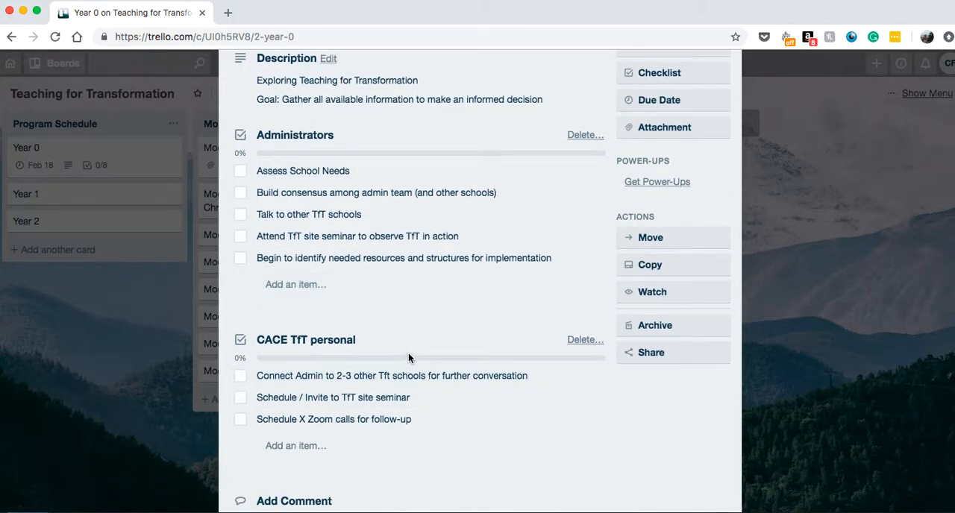
scroll(408, 351, up, 3)
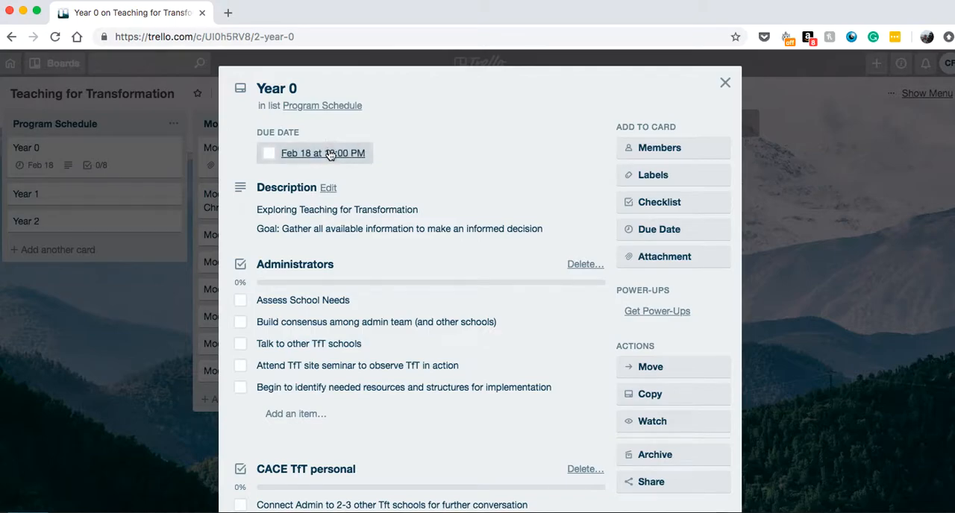
View the due date settings of the Year 0 card, and close the card without changing them
click(646, 229)
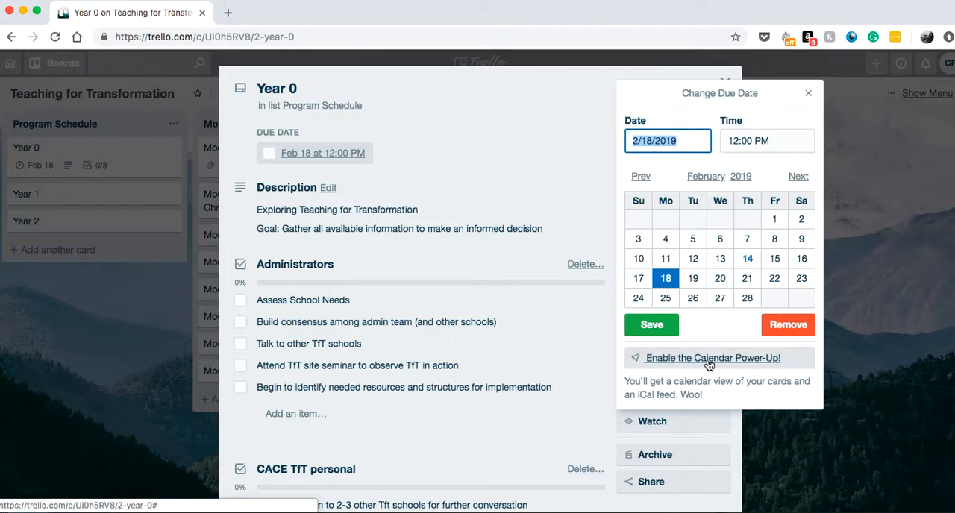
click(808, 93)
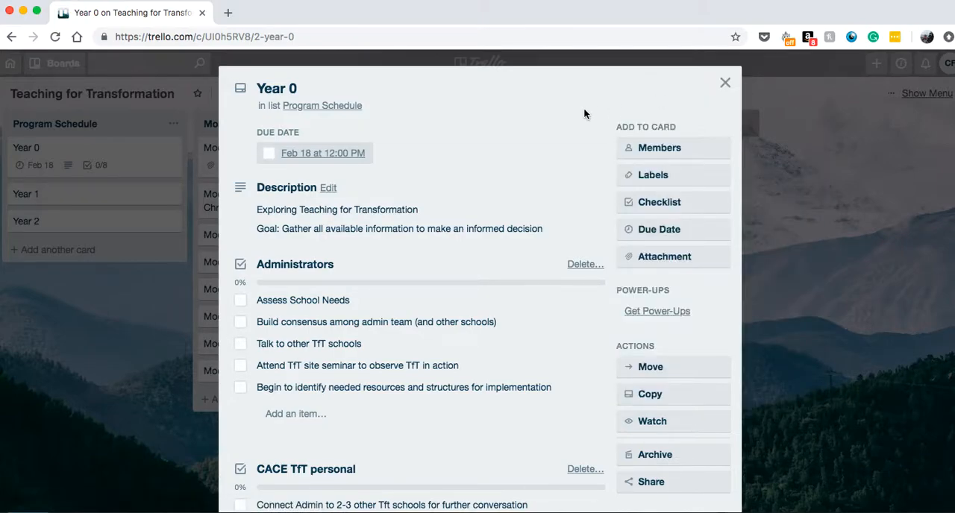
click(724, 82)
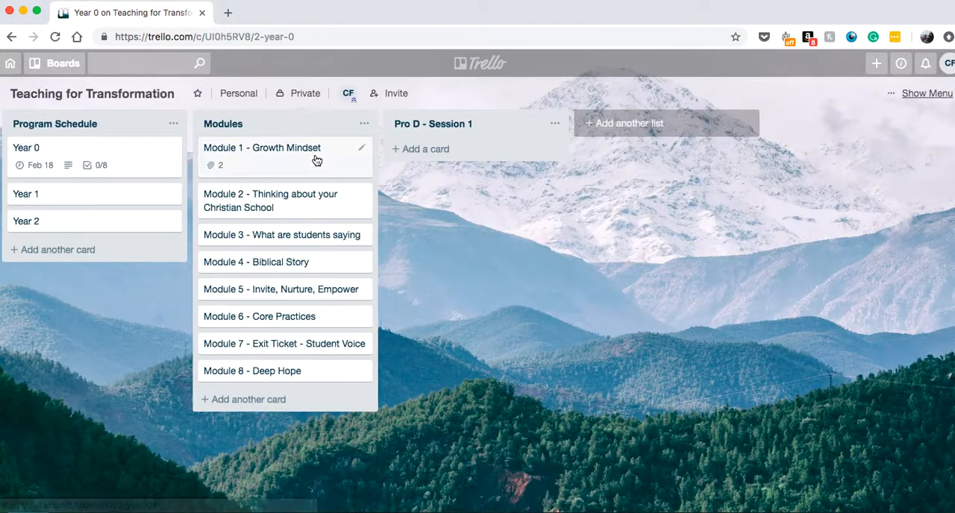
Attach the Coaching Intensive Agenda document from the computer to the Module 1 - Growth Mindset card
click(267, 154)
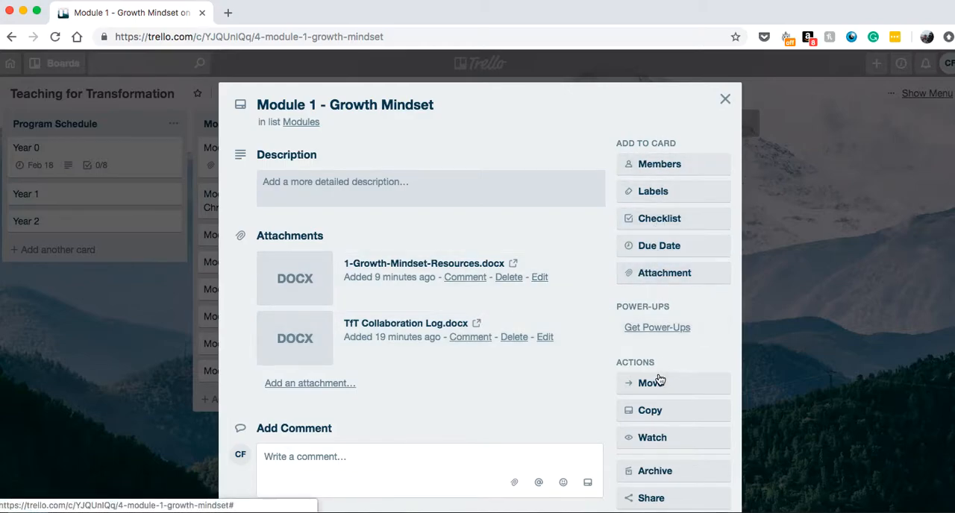
click(652, 275)
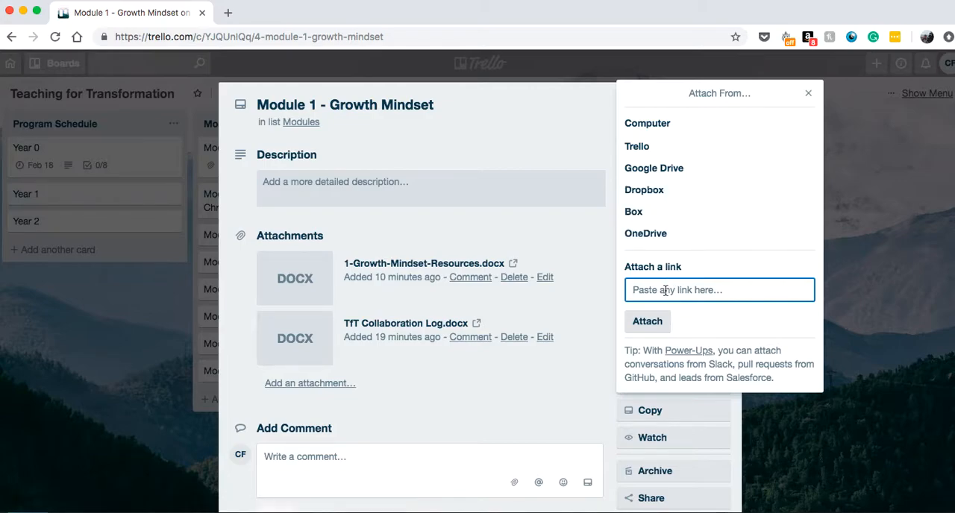
click(649, 125)
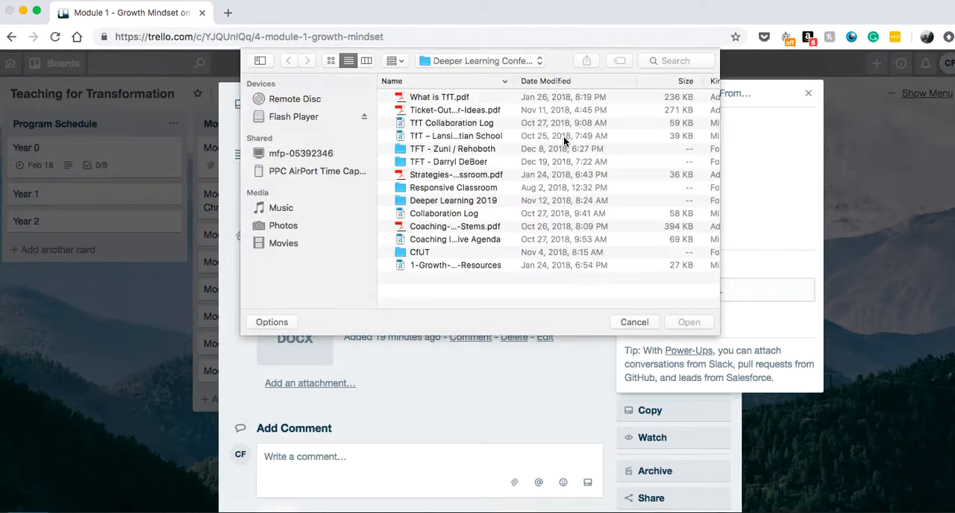
click(432, 238)
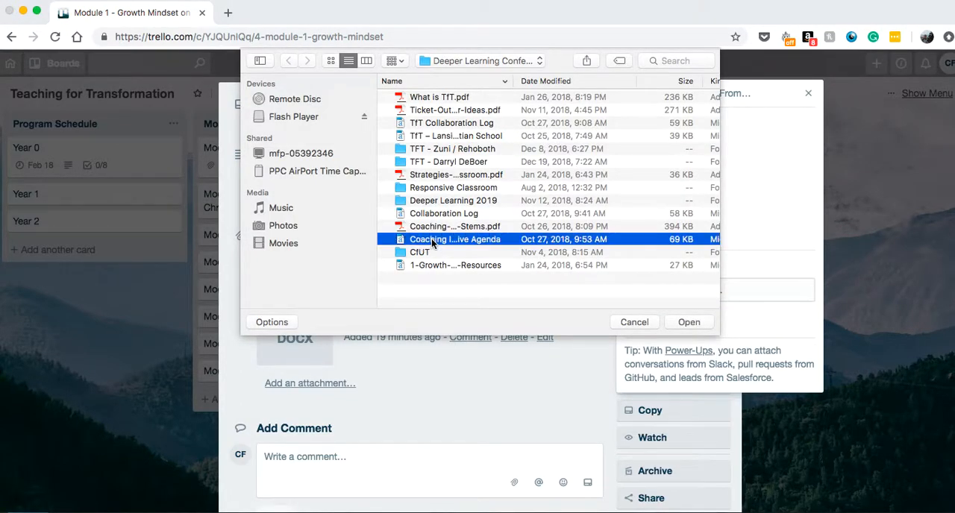
click(683, 322)
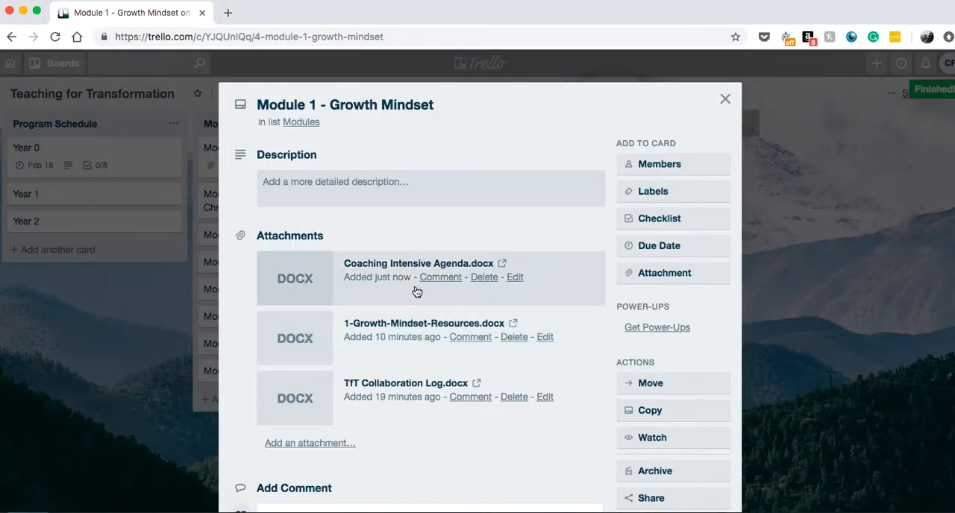
Post a comment on the Coaching Intensive Agenda.docx attachment reading "Useful tool for xxxx" and close the card
click(443, 282)
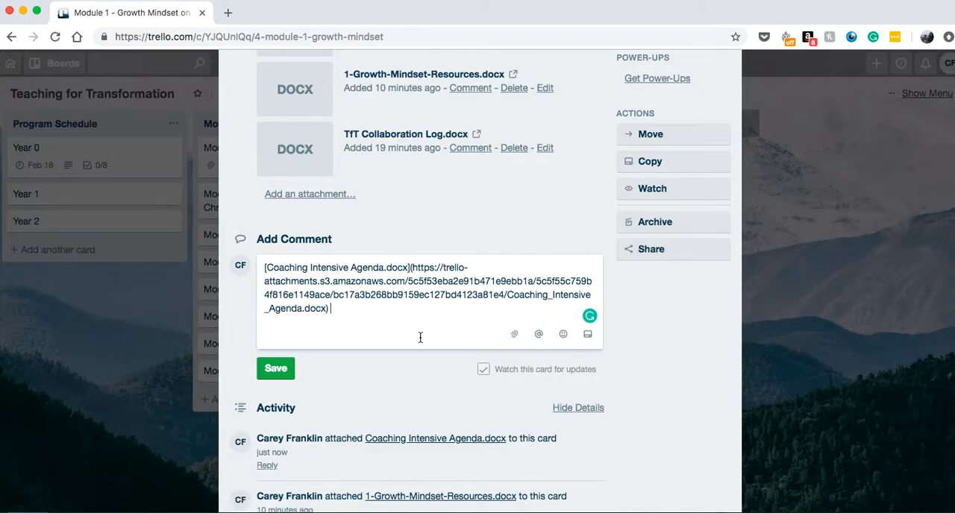
key(Return)
key(Return)
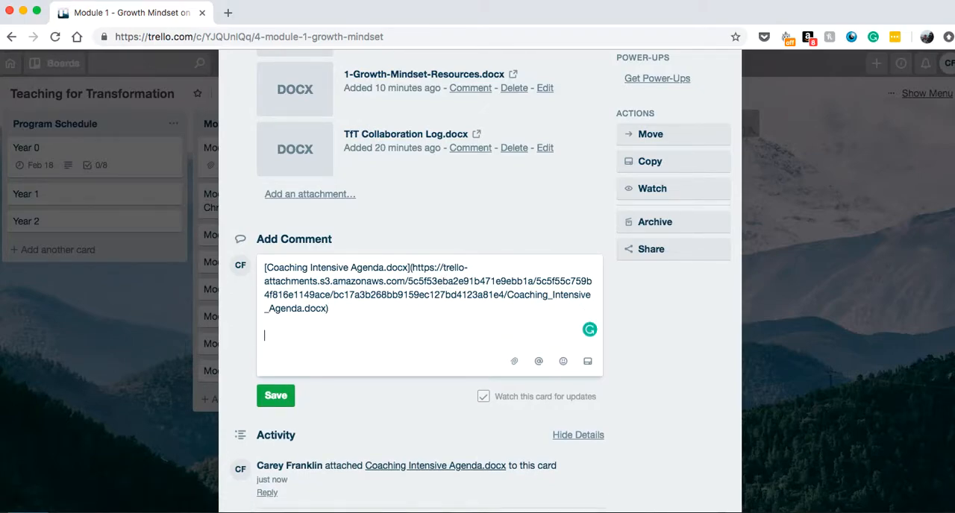
key(Return)
text(Useful tool for xxxx)
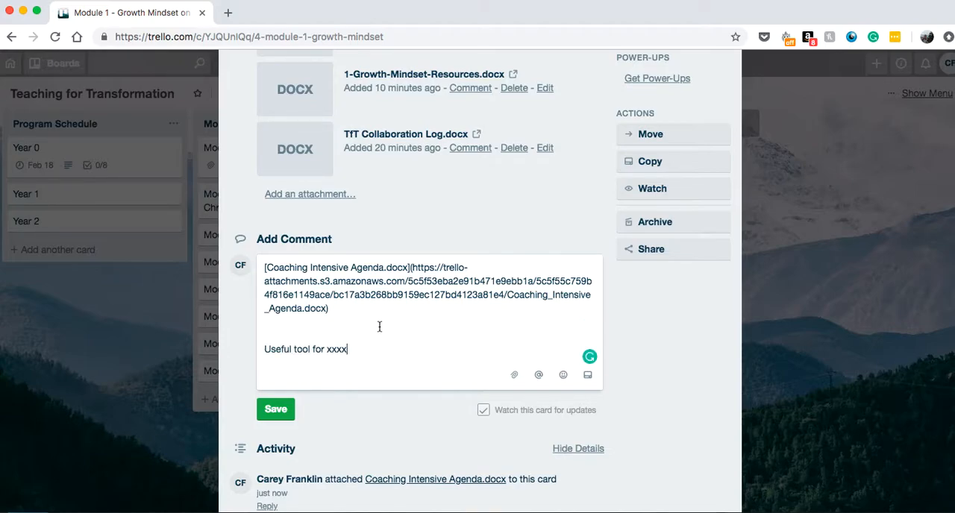
click(276, 409)
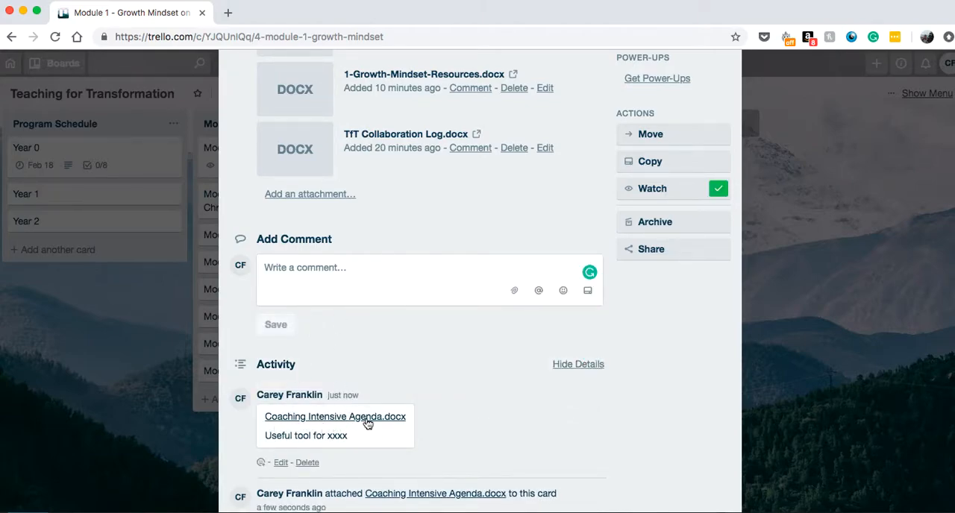
scroll(444, 351, up, 5)
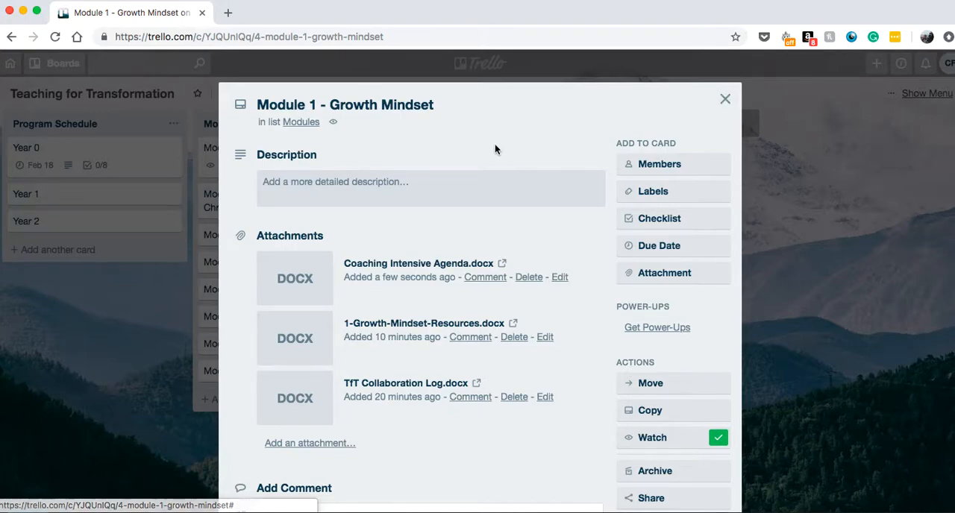
click(725, 100)
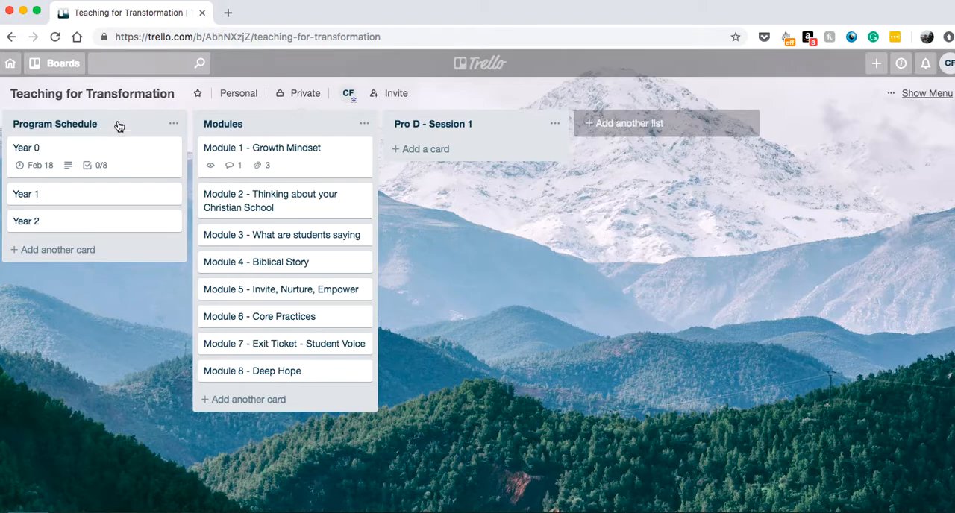
Add a list named "Done" to the board and move the Year 0 card from Program Schedule into it
mouse_move(123, 159)
mouse_down()
mouse_move(122, 177)
mouse_move(117, 154)
mouse_move(115, 180)
mouse_move(122, 152)
mouse_up()
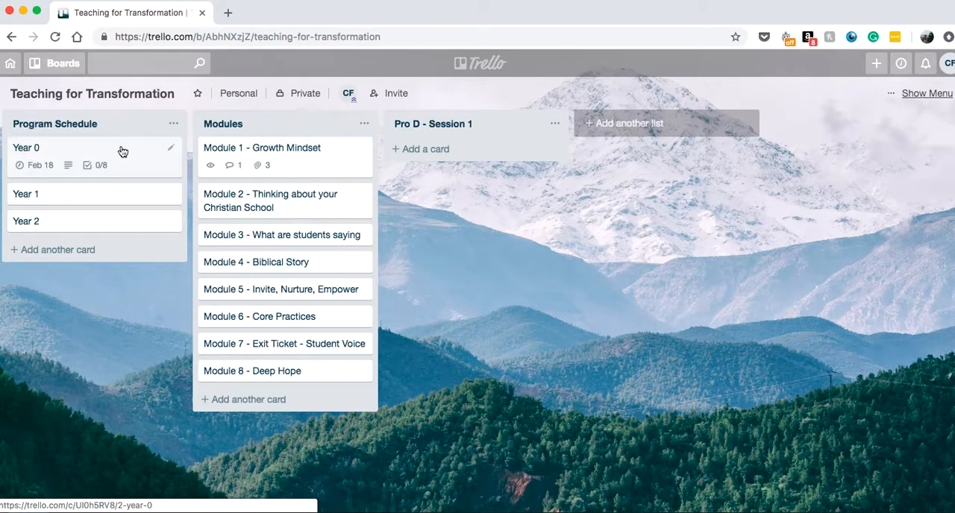
click(603, 123)
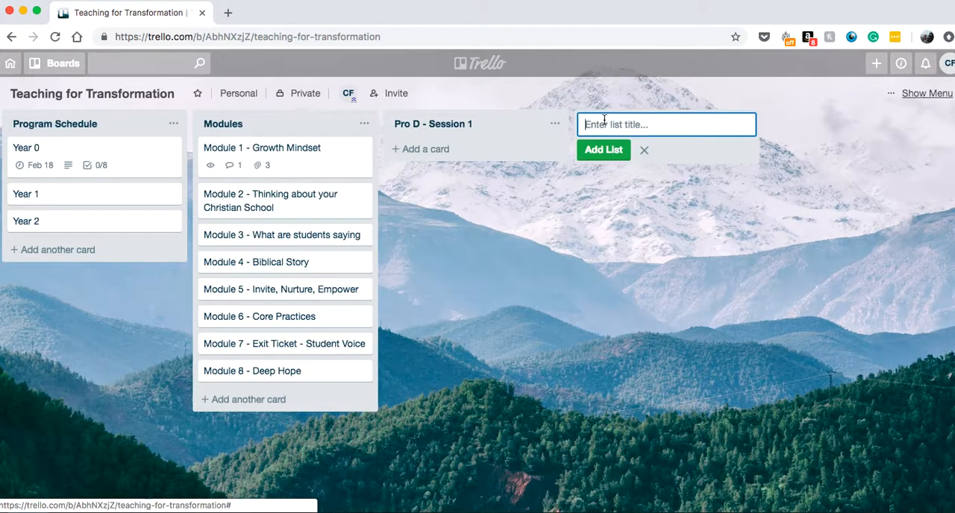
text(Done)
click(600, 150)
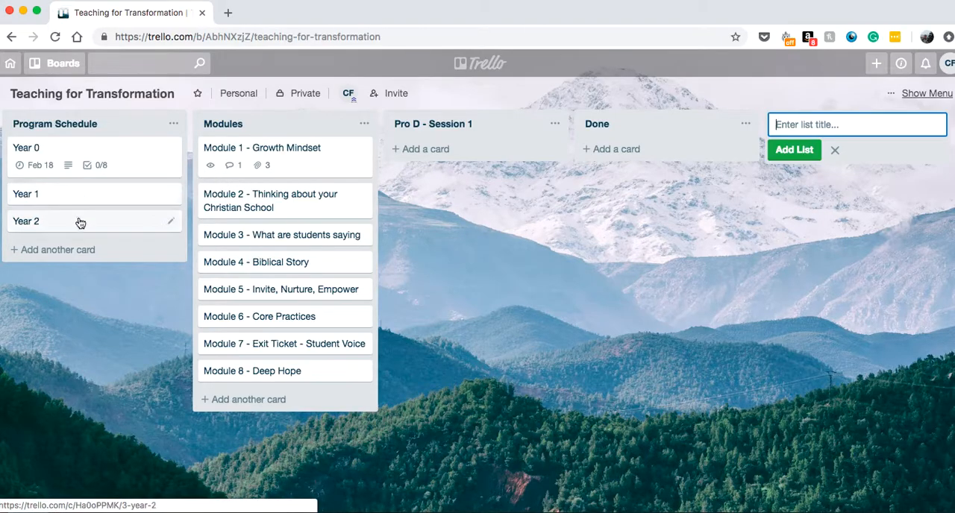
drag(89, 152, 656, 154)
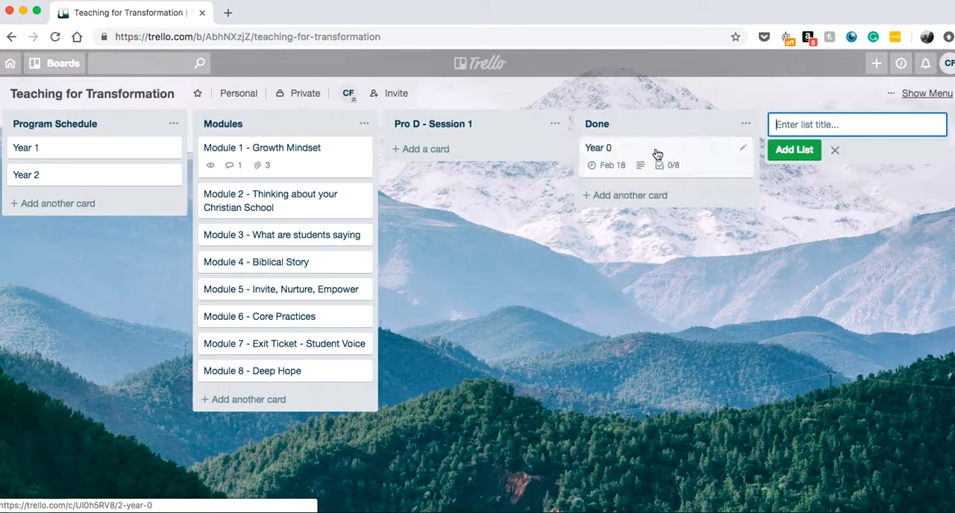
click(647, 220)
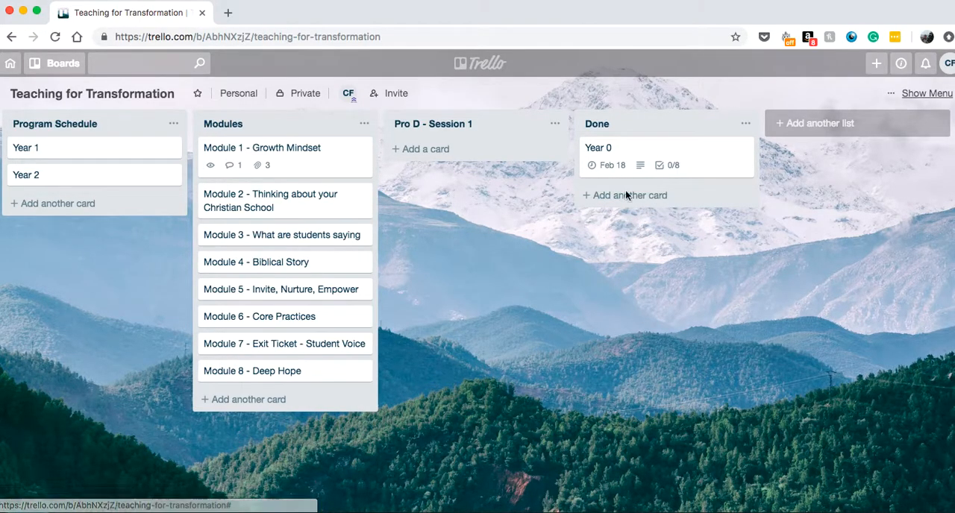
Look over the list of boards and the member options of the Module 1 - Growth Mindset card without adding anyone
click(52, 64)
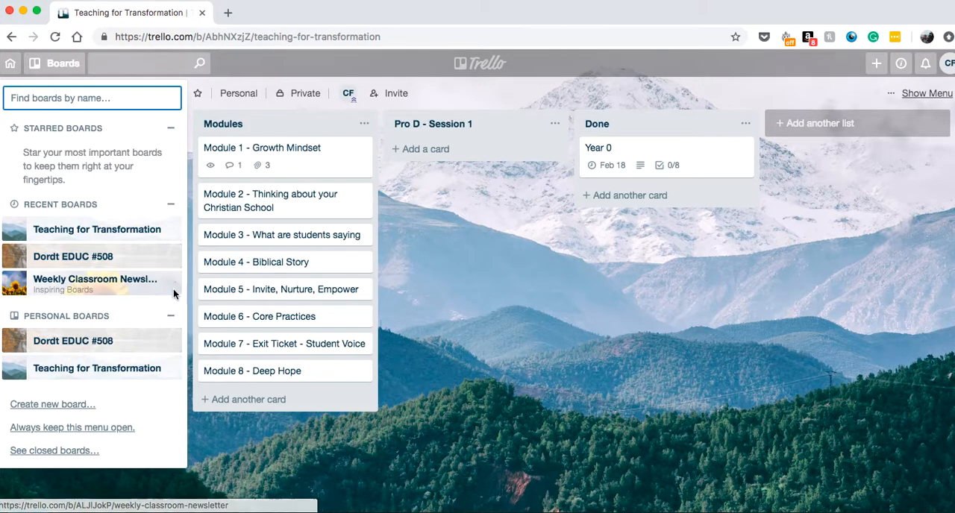
click(505, 264)
click(316, 154)
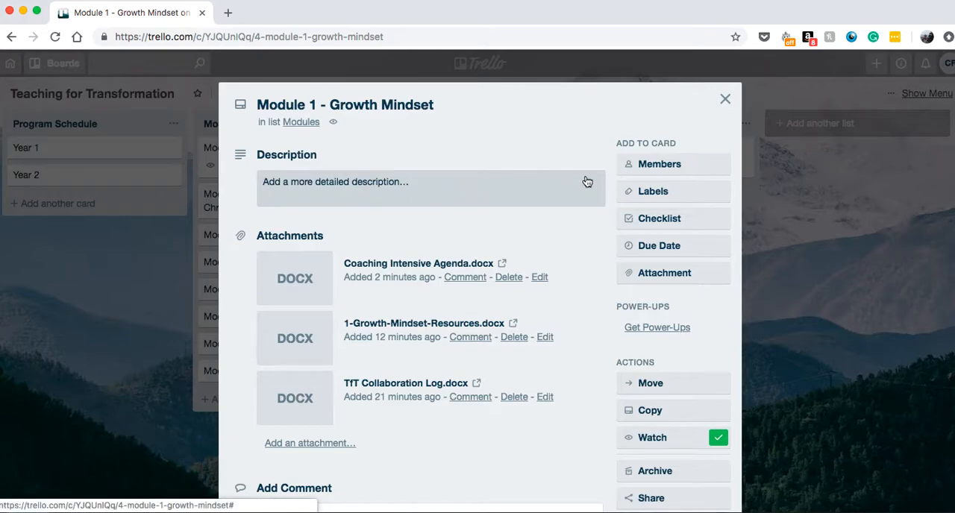
click(672, 173)
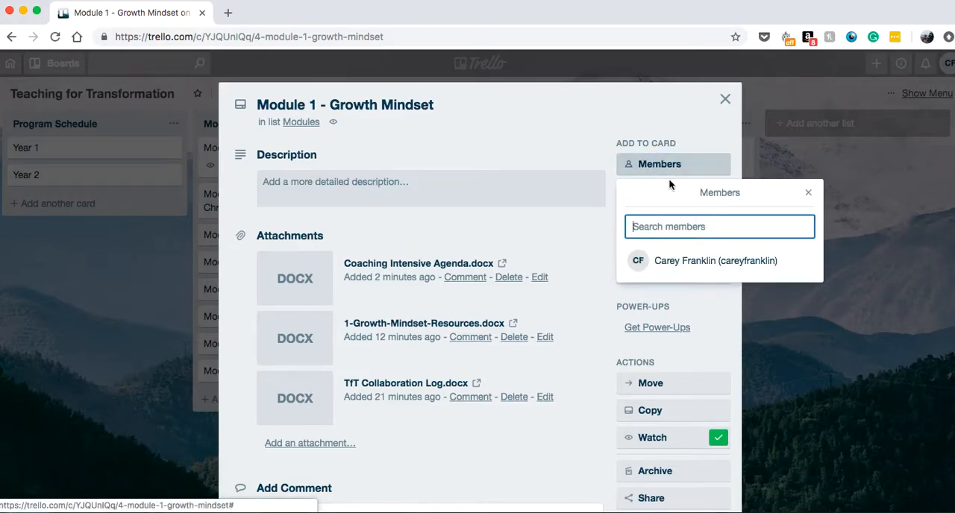
click(675, 231)
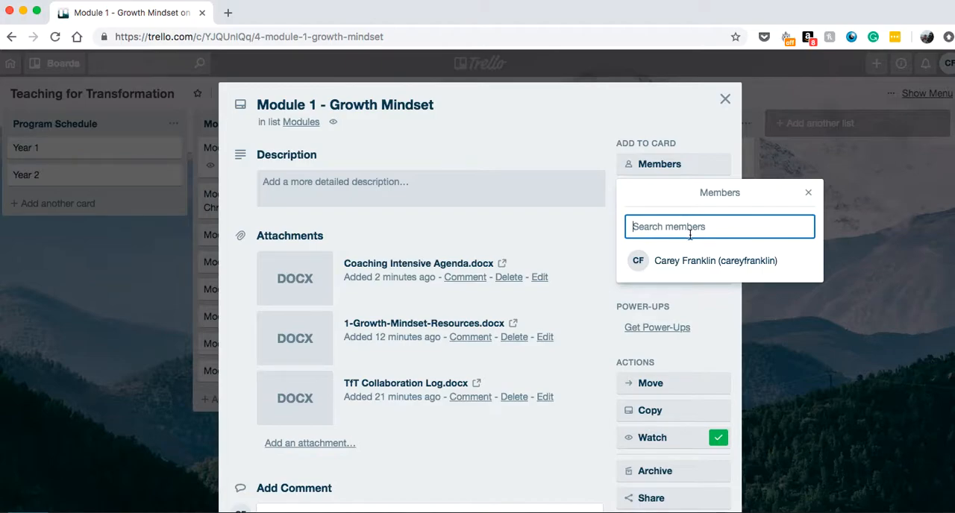
click(808, 195)
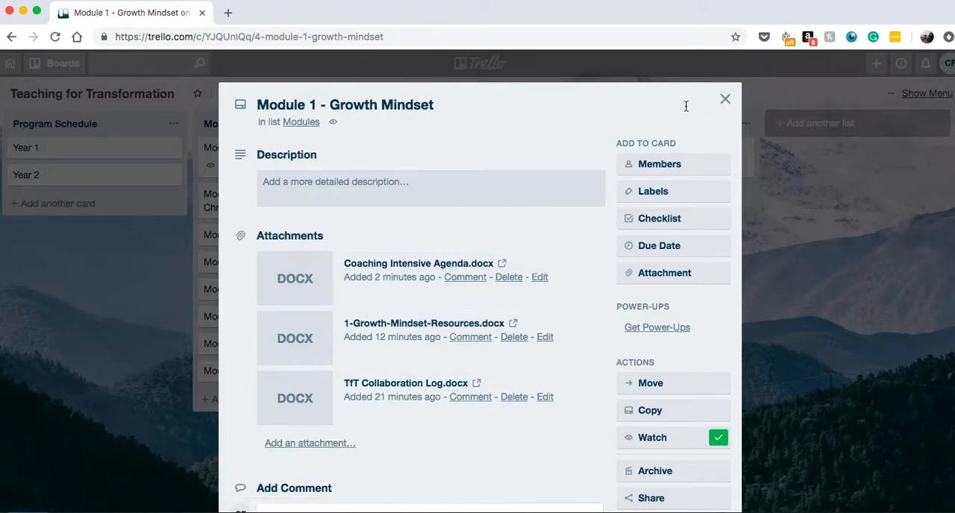
click(724, 99)
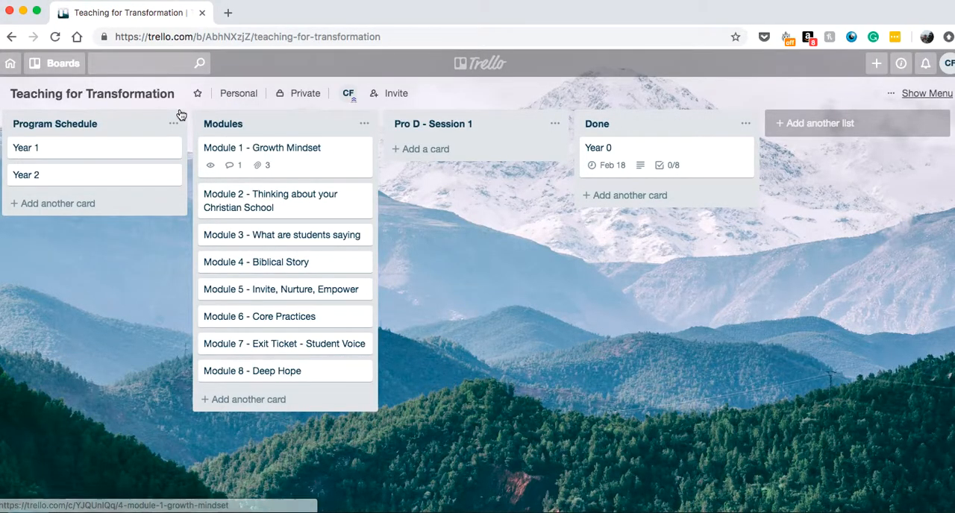
Switch to the Dordt EDUC #508 board and add the yellow label to the Science- Animal Habitat card
click(60, 63)
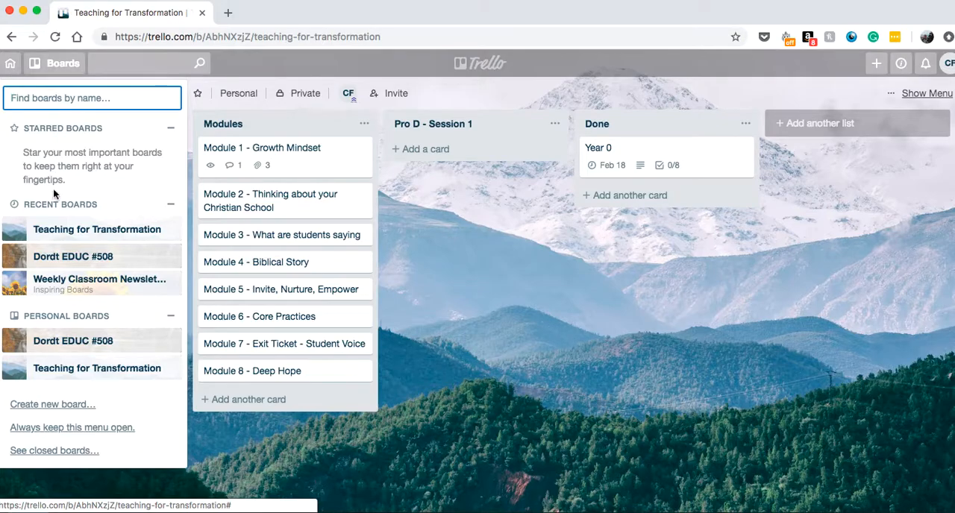
click(50, 261)
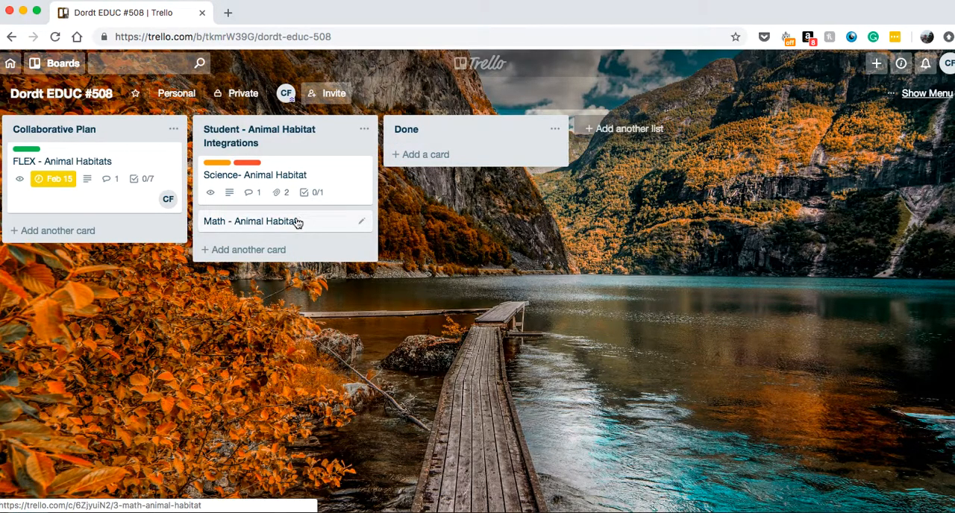
click(225, 179)
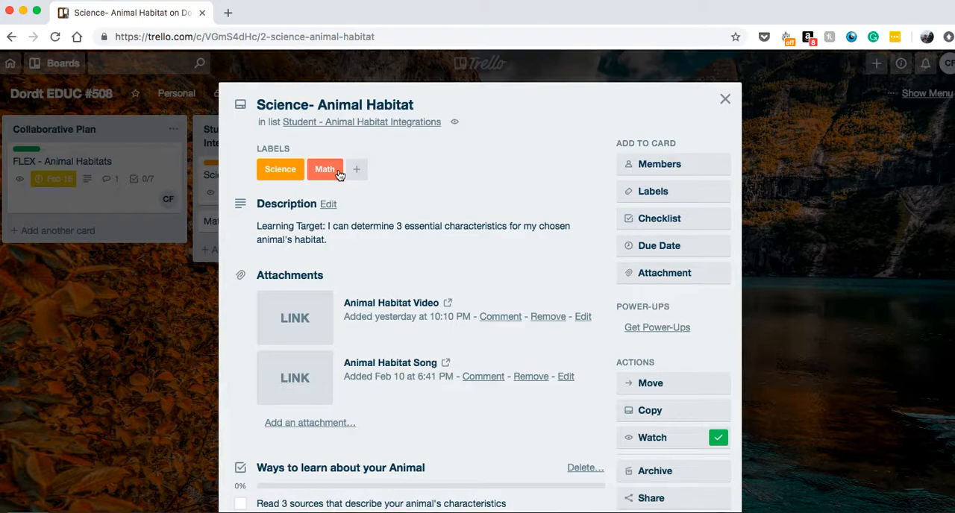
click(649, 193)
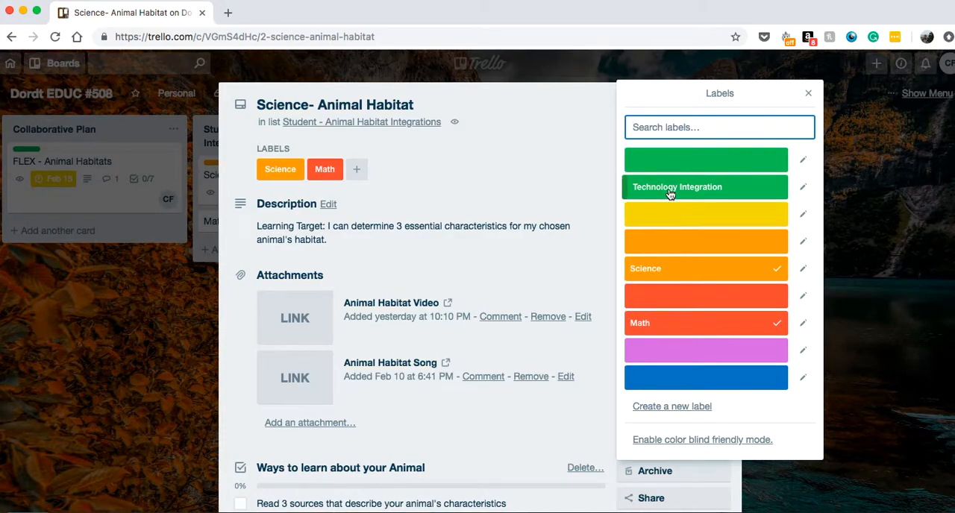
click(664, 218)
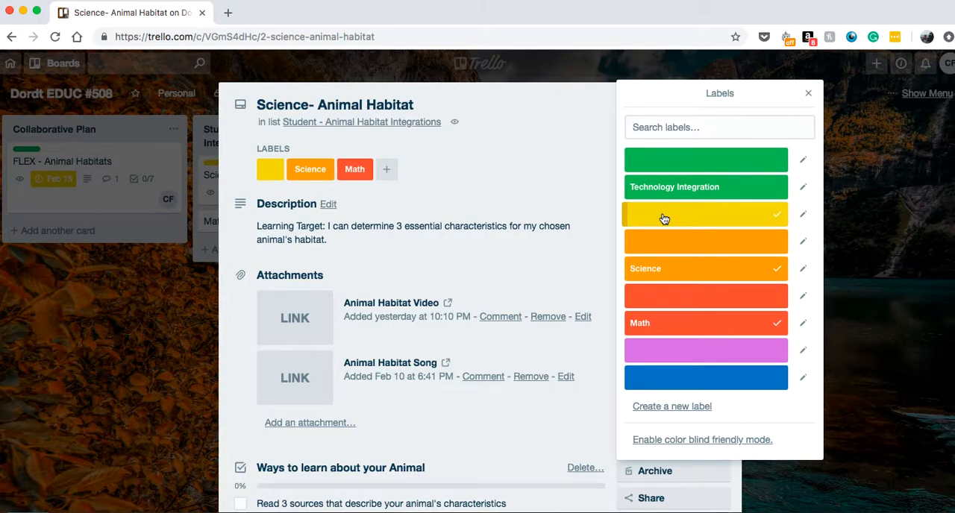
Create a yellow label named "Language Arts" from the Science- Animal Habitat card
click(657, 407)
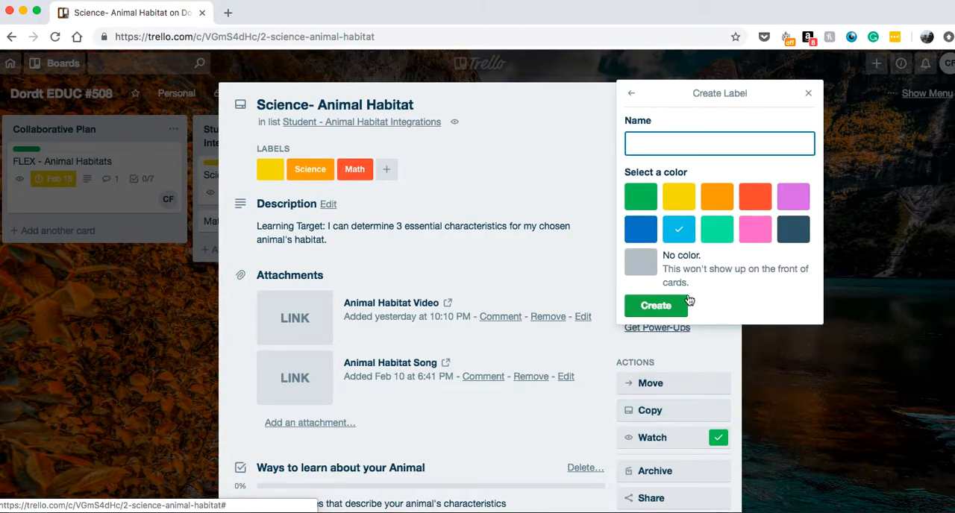
click(678, 205)
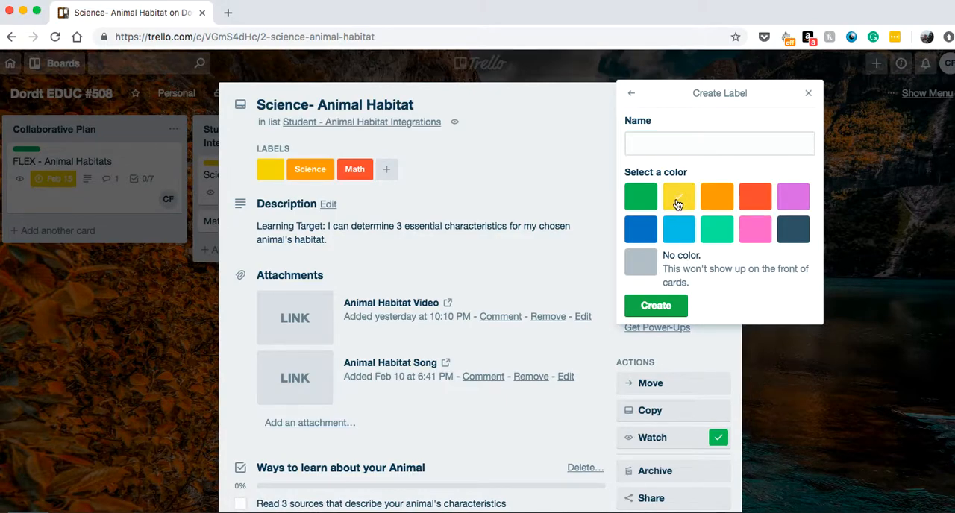
click(662, 146)
text(Language Arts)
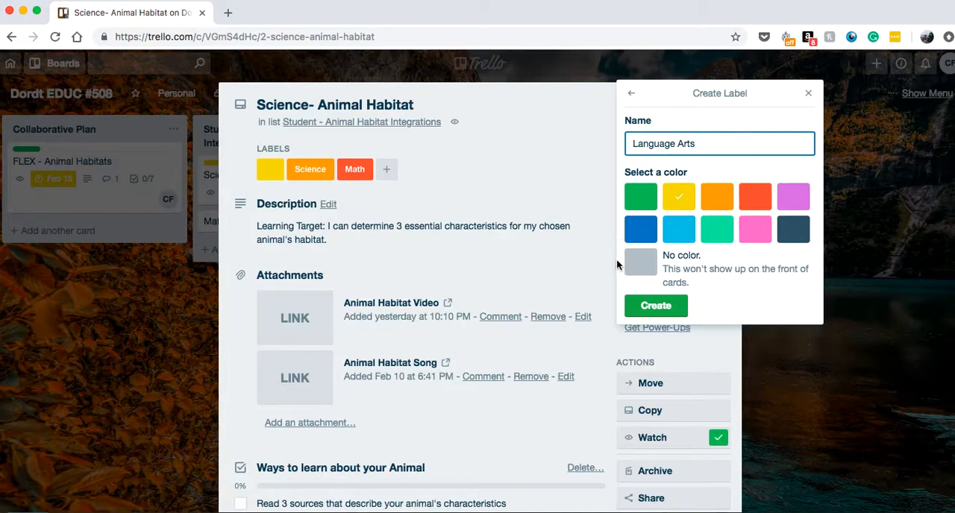
click(646, 307)
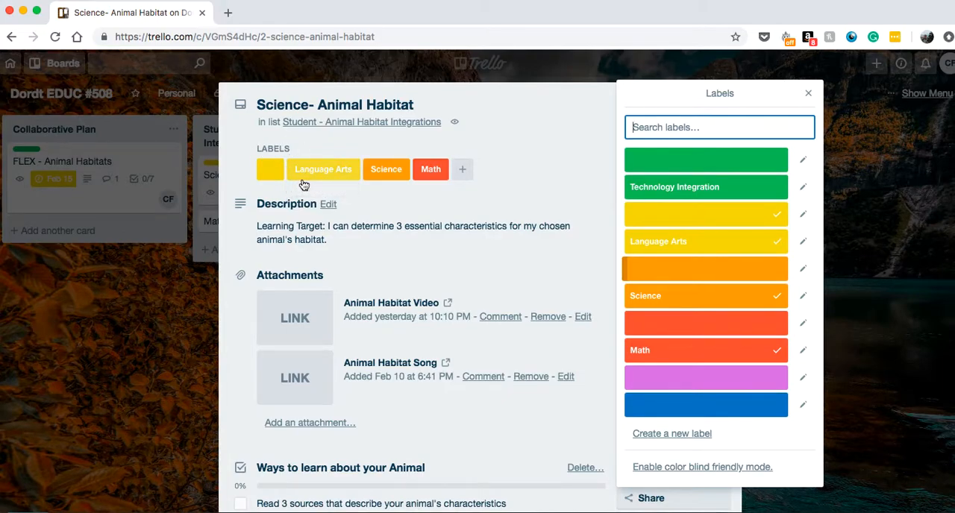
Take the Language Arts label off the Science- Animal Habitat card and move the card into the Done list
click(777, 244)
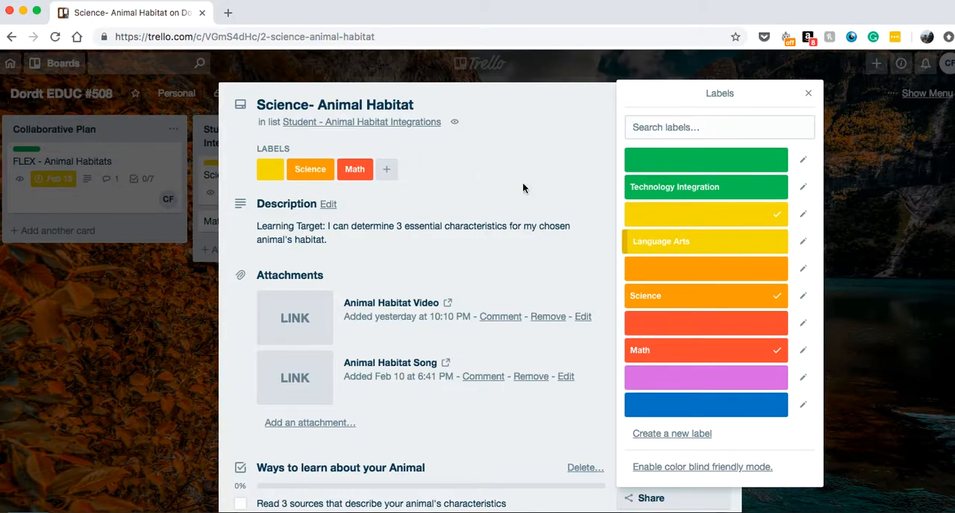
click(808, 93)
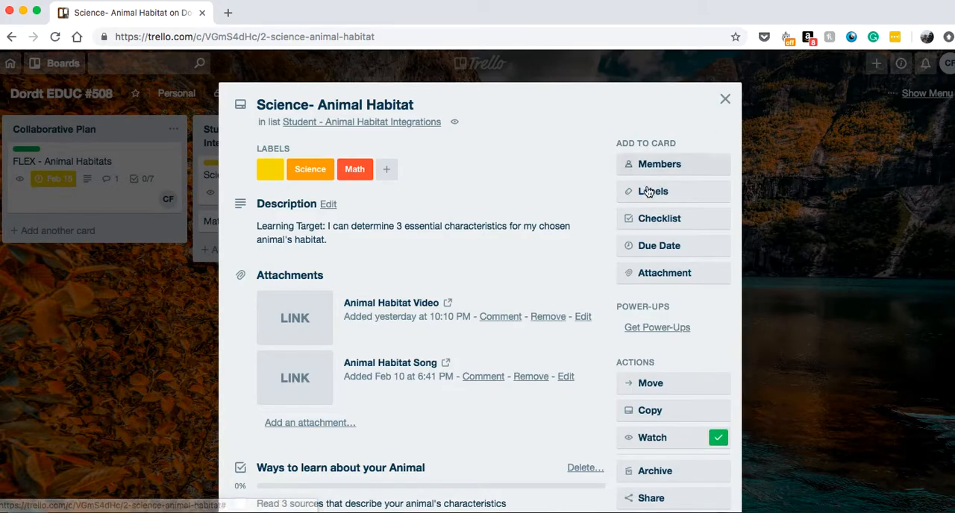
click(725, 98)
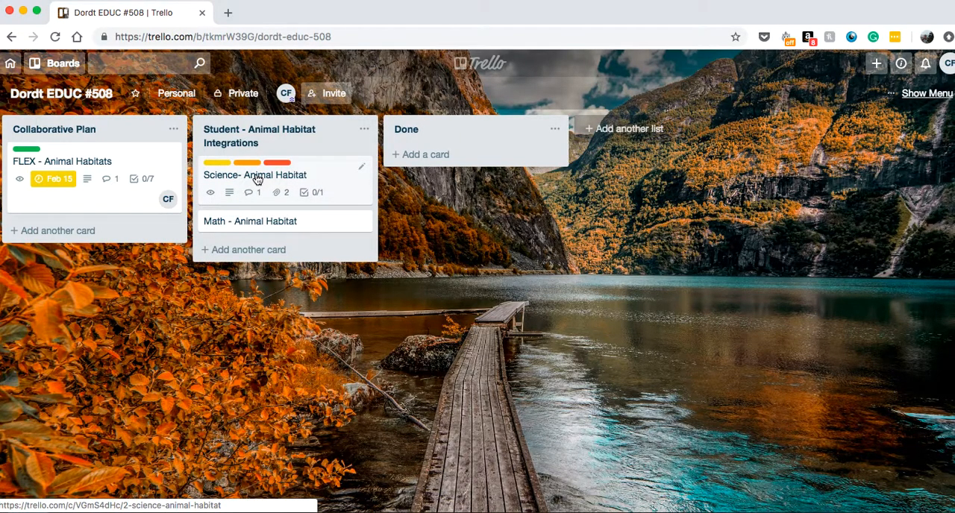
drag(265, 180, 455, 162)
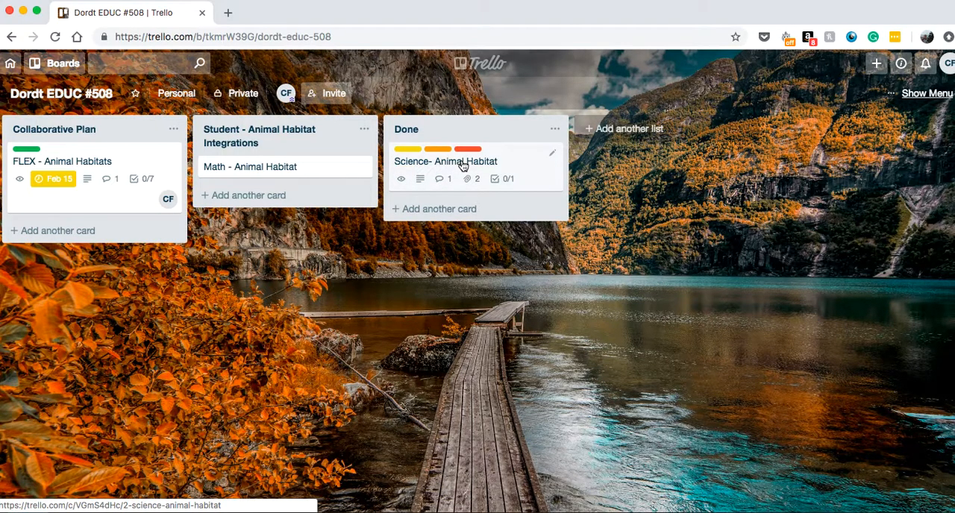
Review the attachments, checklist and activity of the Science- Animal Habitat card in the Done list, and close the card
click(463, 164)
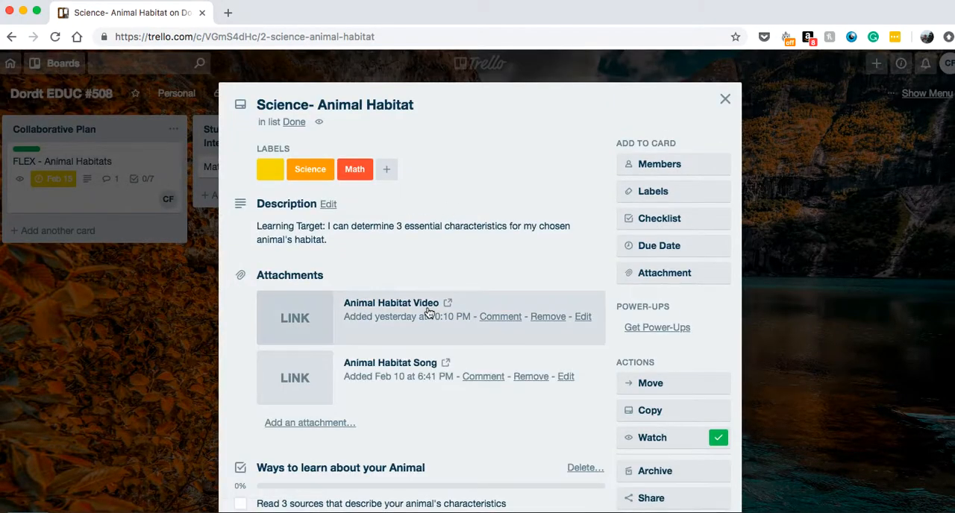
scroll(429, 314, down, 2)
scroll(429, 313, down, 5)
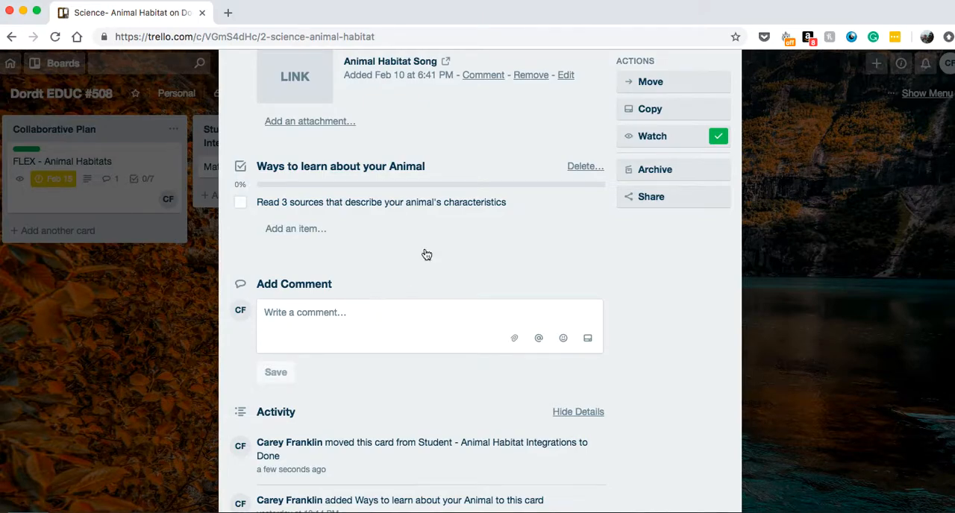
scroll(535, 251, up, 7)
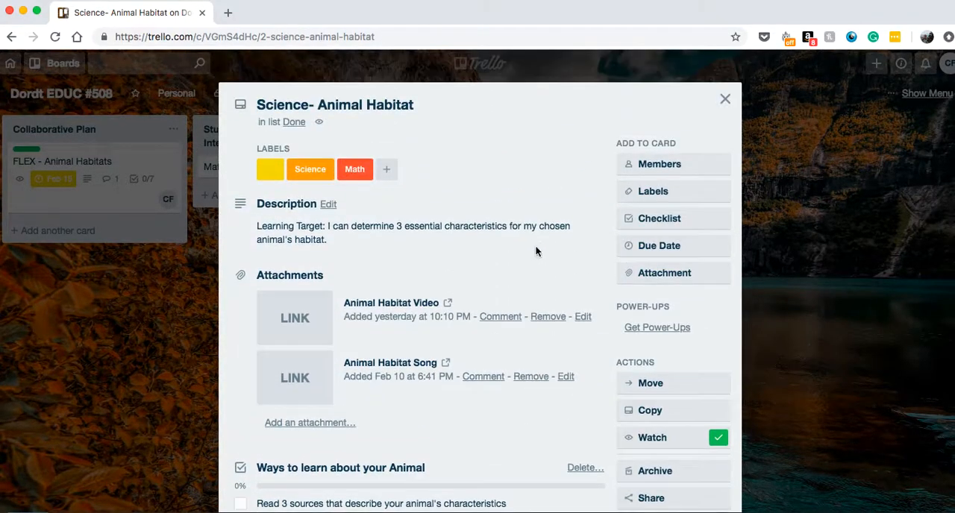
click(725, 99)
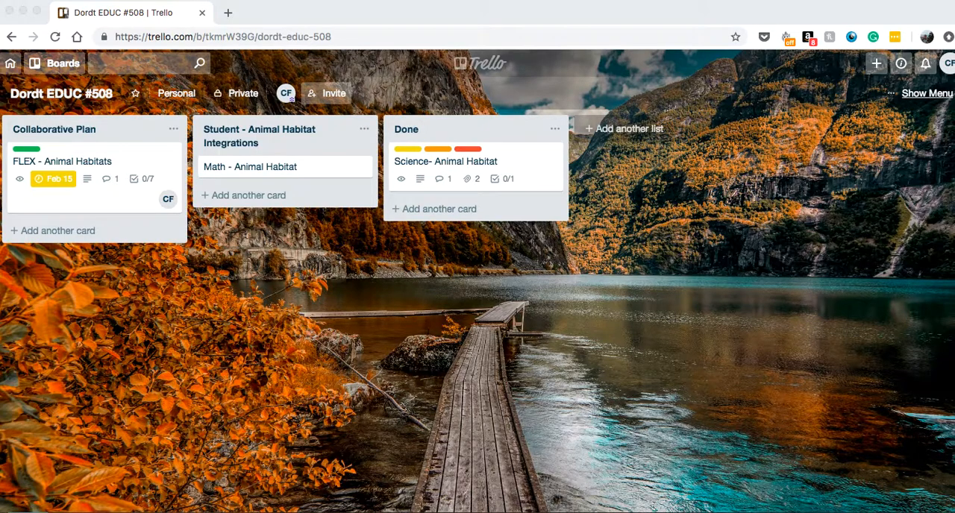
right_click(762, 512)
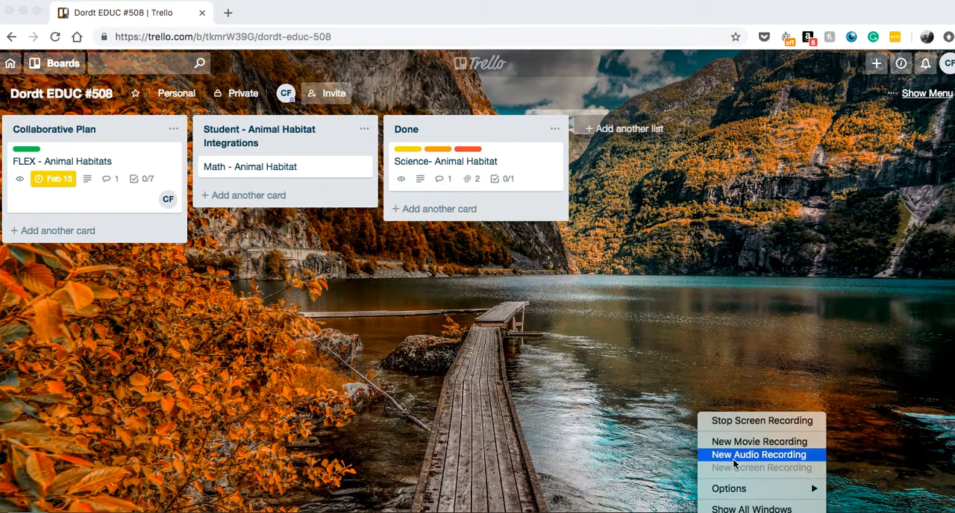